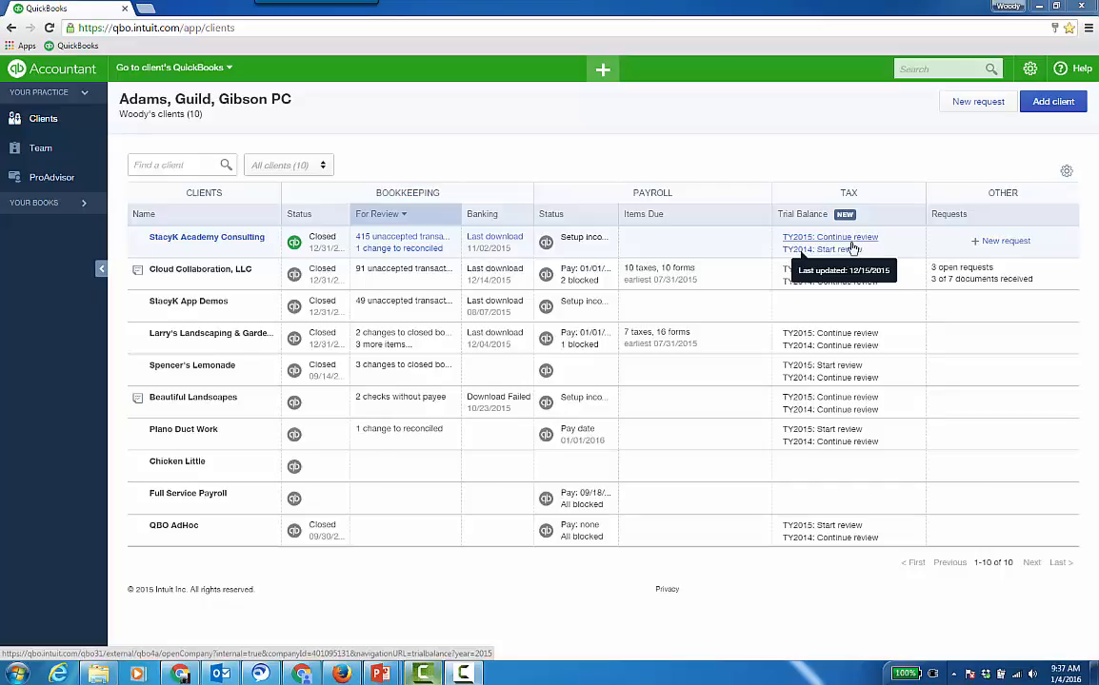
Switch to the books of the client Cloud Collaboration, LLC and open its Trial Balance accountant tool.
{"action": "left_click", "coordinate": [855, 240]}
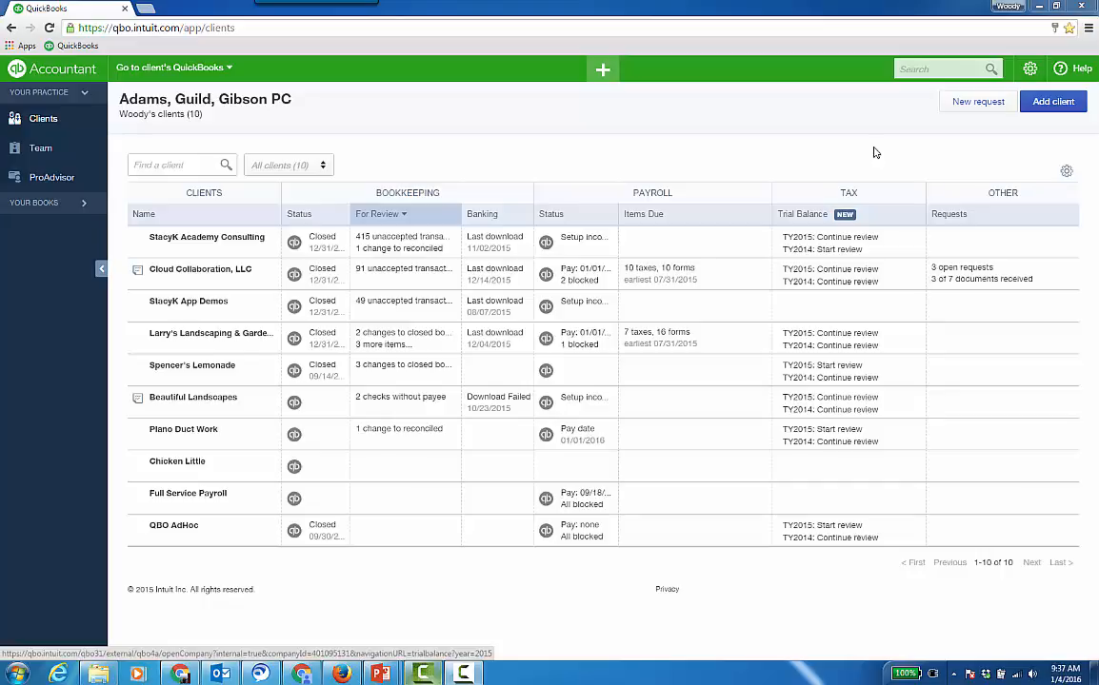
{"action": "left_click", "coordinate": [852, 257]}
{"action": "left_click", "coordinate": [225, 71]}
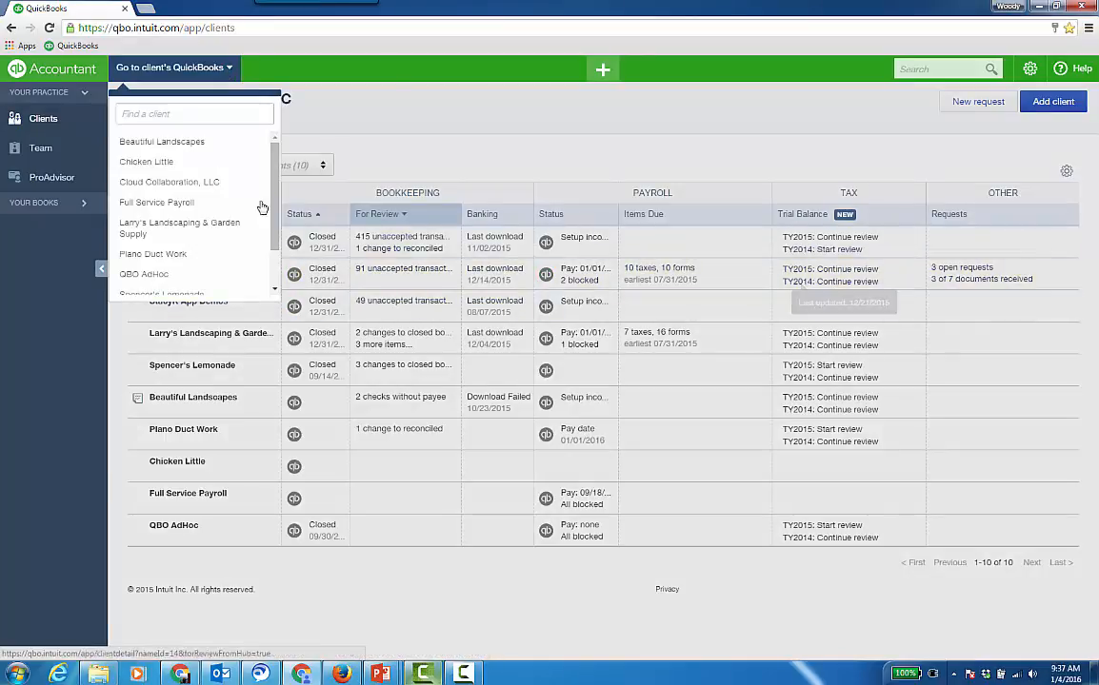
{"action": "left_click", "coordinate": [189, 180]}
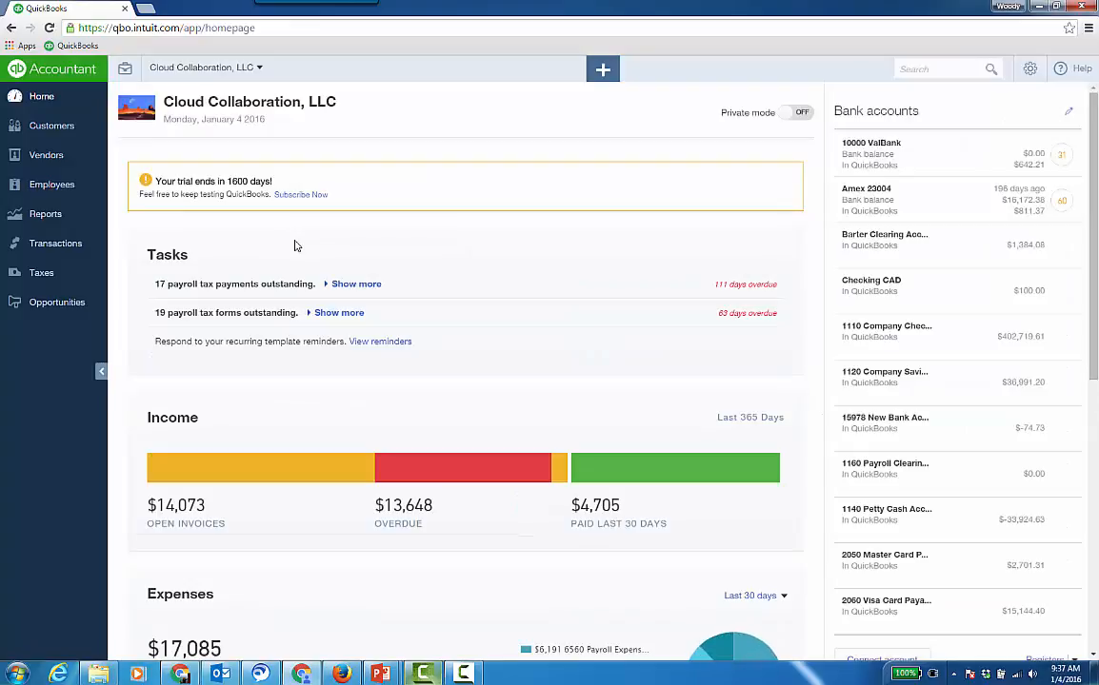
{"action": "left_click", "coordinate": [127, 73]}
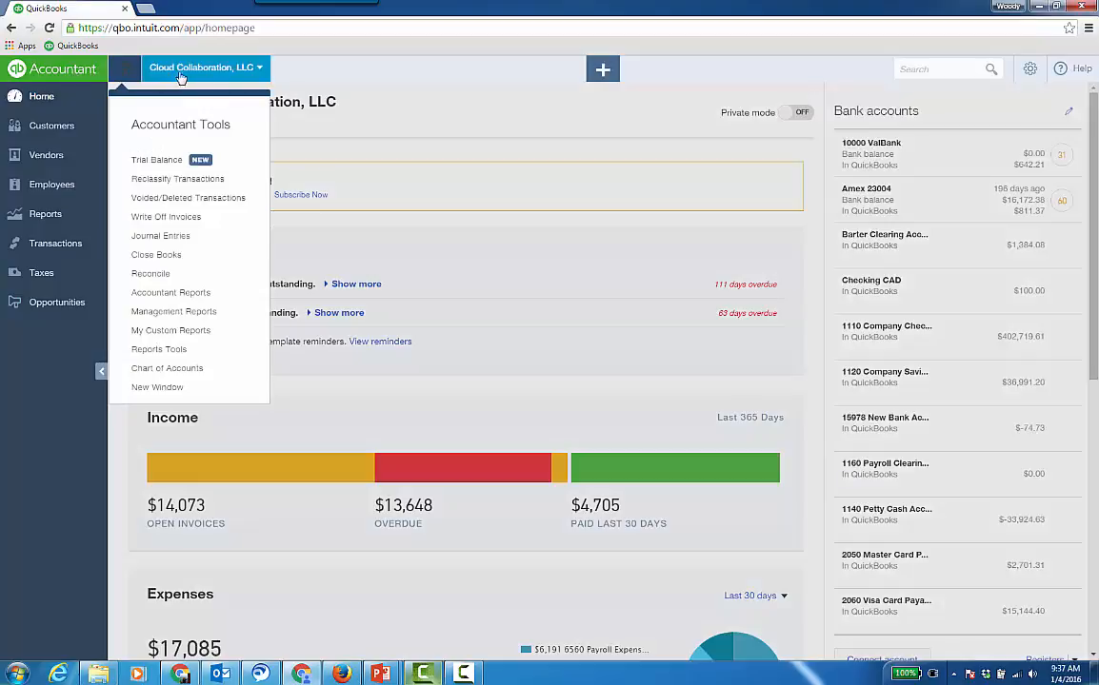
{"action": "left_click", "coordinate": [176, 165]}
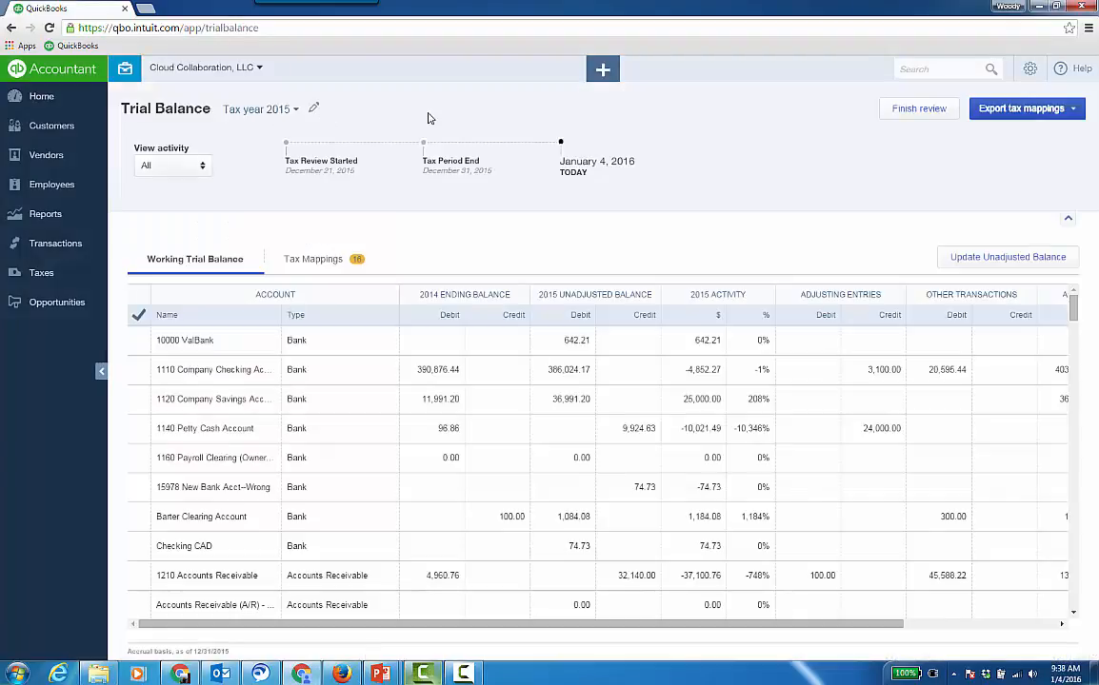
Check which other tax years are available for the trial balance and look over the working trial balance.
{"action": "left_click", "coordinate": [296, 111]}
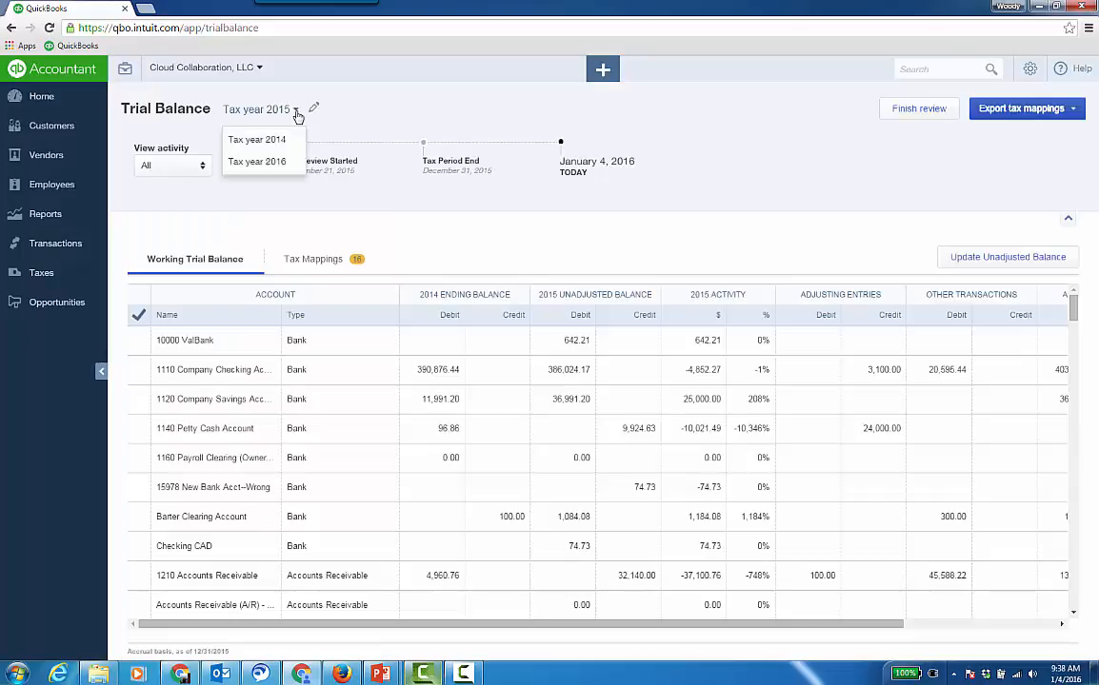
{"action": "left_click", "coordinate": [418, 112]}
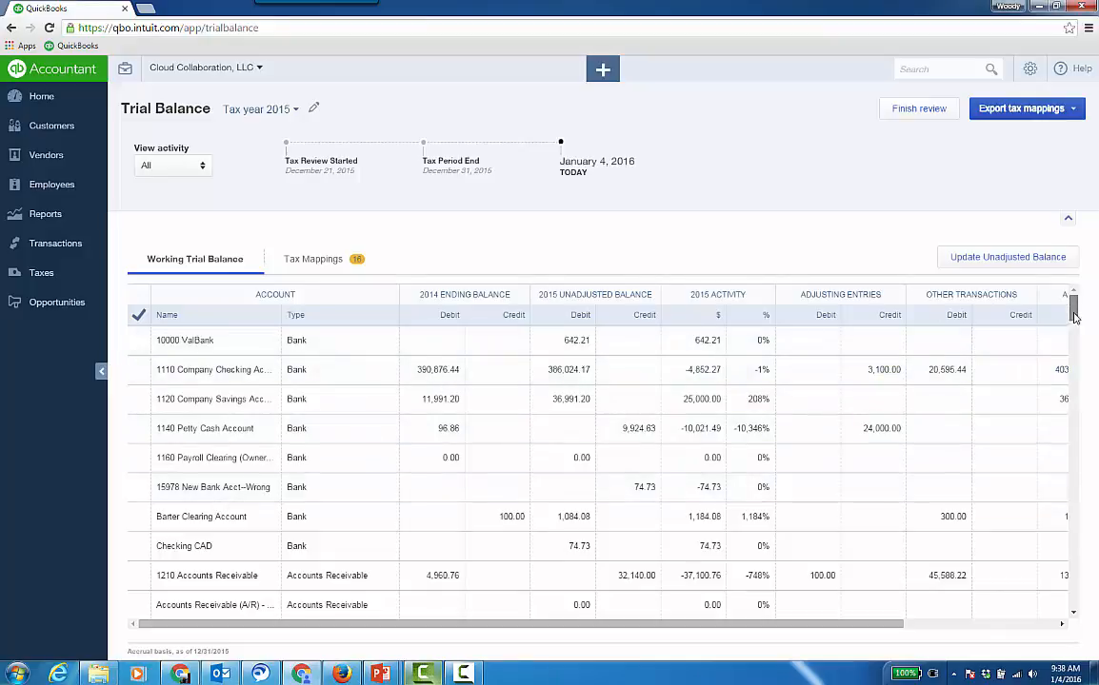
{"action": "mouse_move", "coordinate": [1072, 305]}
{"action": "left_mouse_down"}
{"action": "mouse_move", "coordinate": [1082, 453]}
{"action": "mouse_move", "coordinate": [1082, 296]}
{"action": "left_mouse_up"}
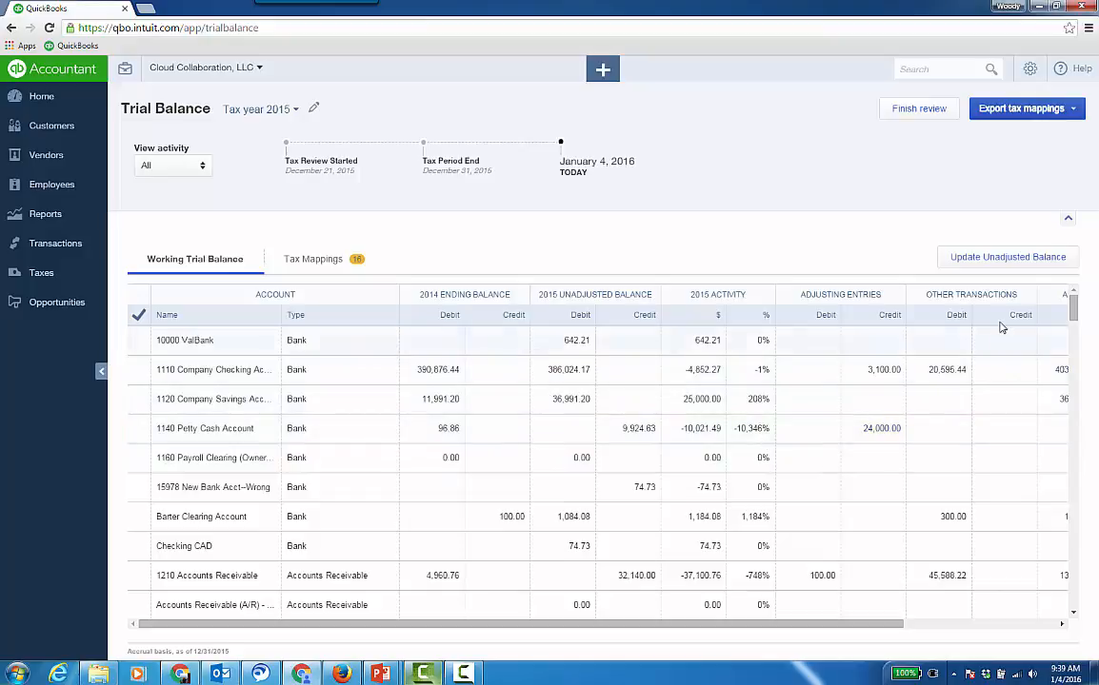
{"action": "mouse_move", "coordinate": [1073, 307]}
{"action": "left_mouse_down"}
{"action": "mouse_move", "coordinate": [1082, 407]}
{"action": "mouse_move", "coordinate": [1074, 304]}
{"action": "left_mouse_up"}
Save an adjusting journal entry dated 12/31/2015 from the 10000 ValBank row, crediting ValBank 1,500.00 and debiting Prepaid Expenses 1,500.00.
{"action": "left_click", "coordinate": [808, 343]}
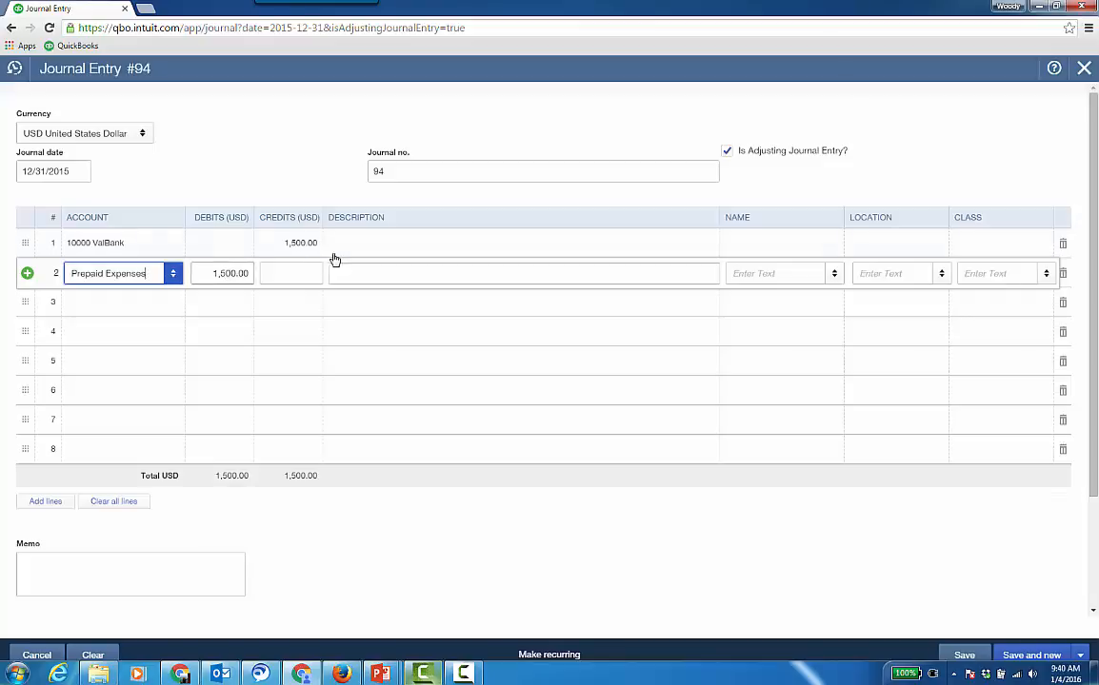
{"action": "left_click", "coordinate": [1080, 655]}
{"action": "left_click", "coordinate": [1036, 632]}
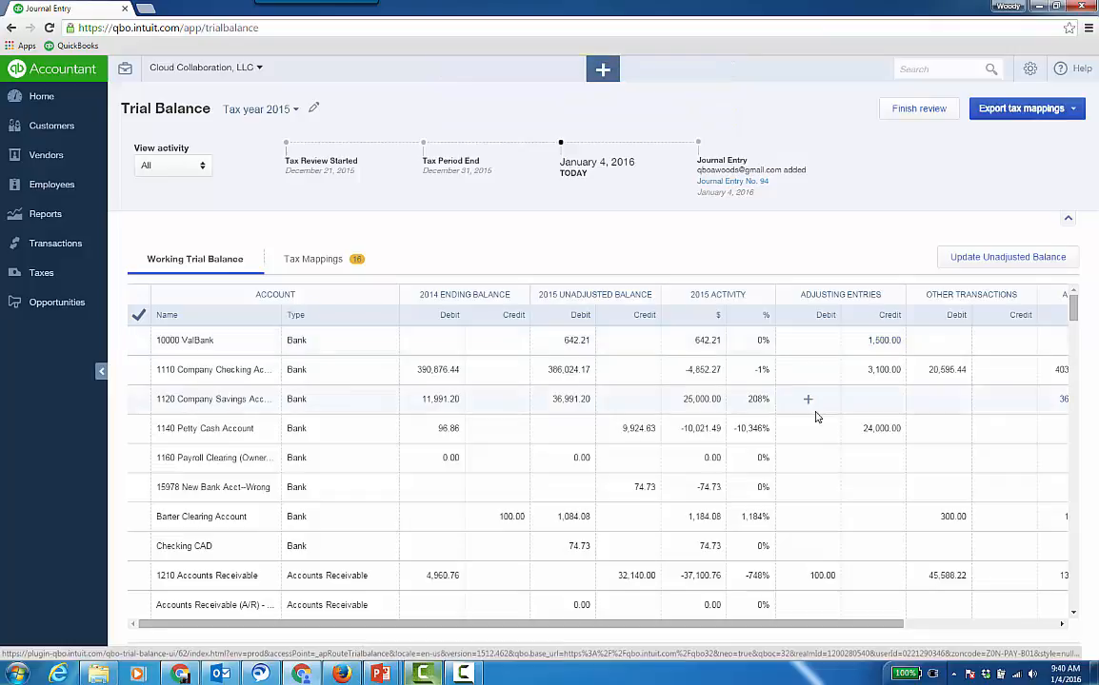
Find the Prepaid Expenses account in the working trial balance and open the details of its adjusting debit amount.
{"action": "scroll", "coordinate": [811, 418], "scroll_direction": "down", "scroll_amount": 2}
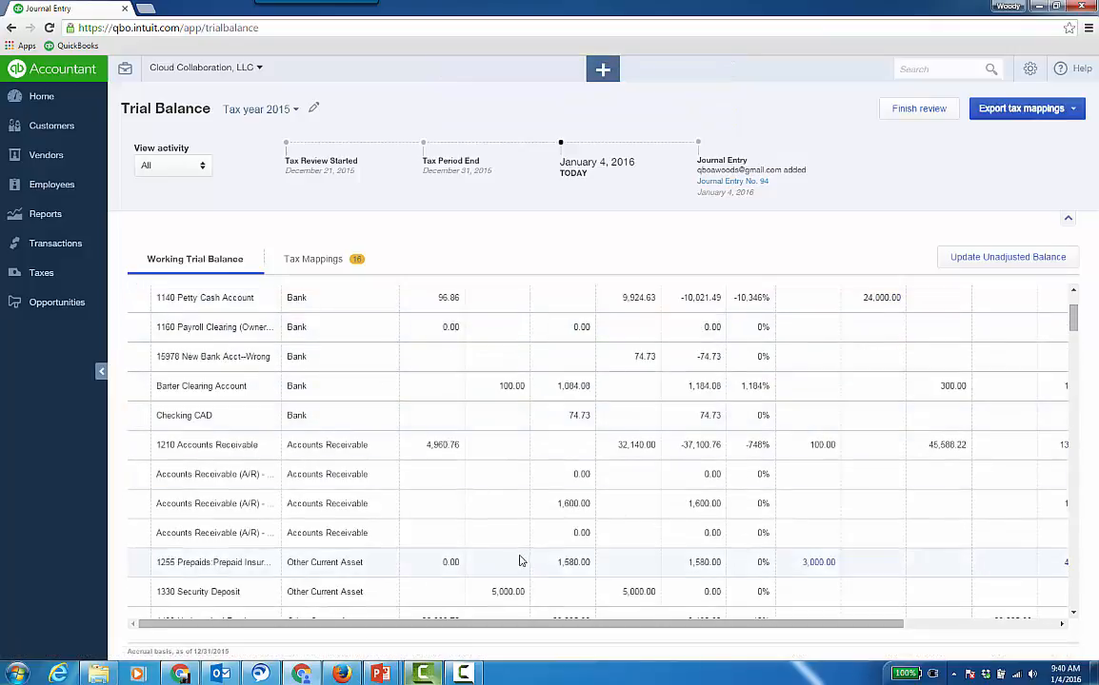
{"action": "scroll", "coordinate": [527, 543], "scroll_direction": "down", "scroll_amount": 1}
{"action": "scroll", "coordinate": [528, 541], "scroll_direction": "down", "scroll_amount": 1}
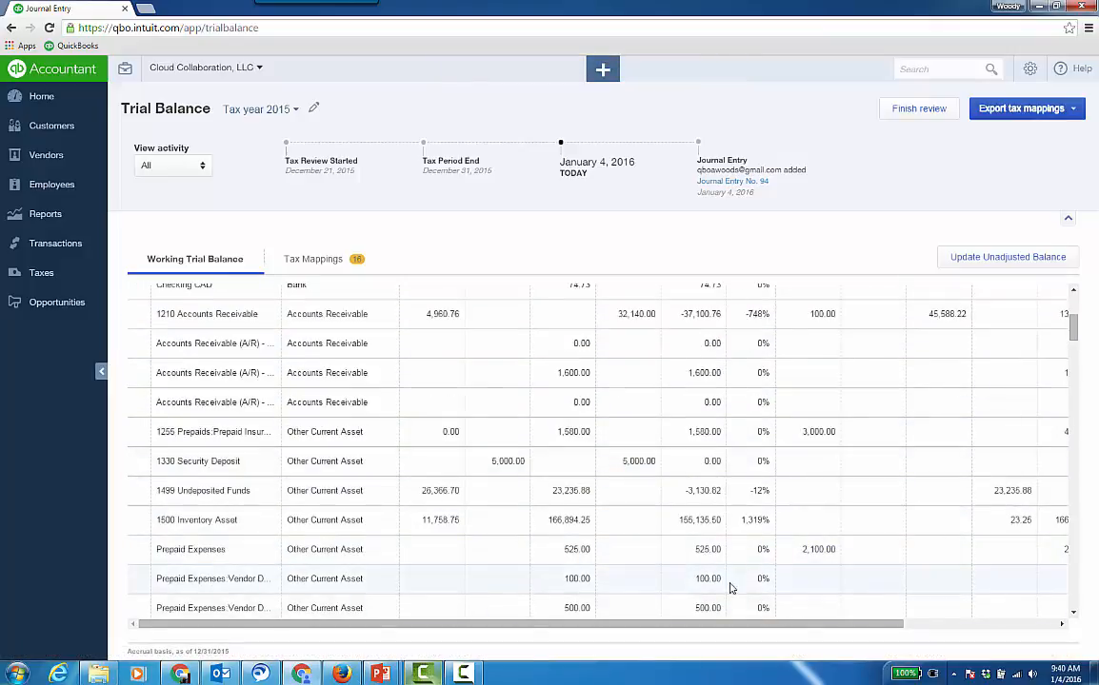
{"action": "left_click", "coordinate": [818, 550]}
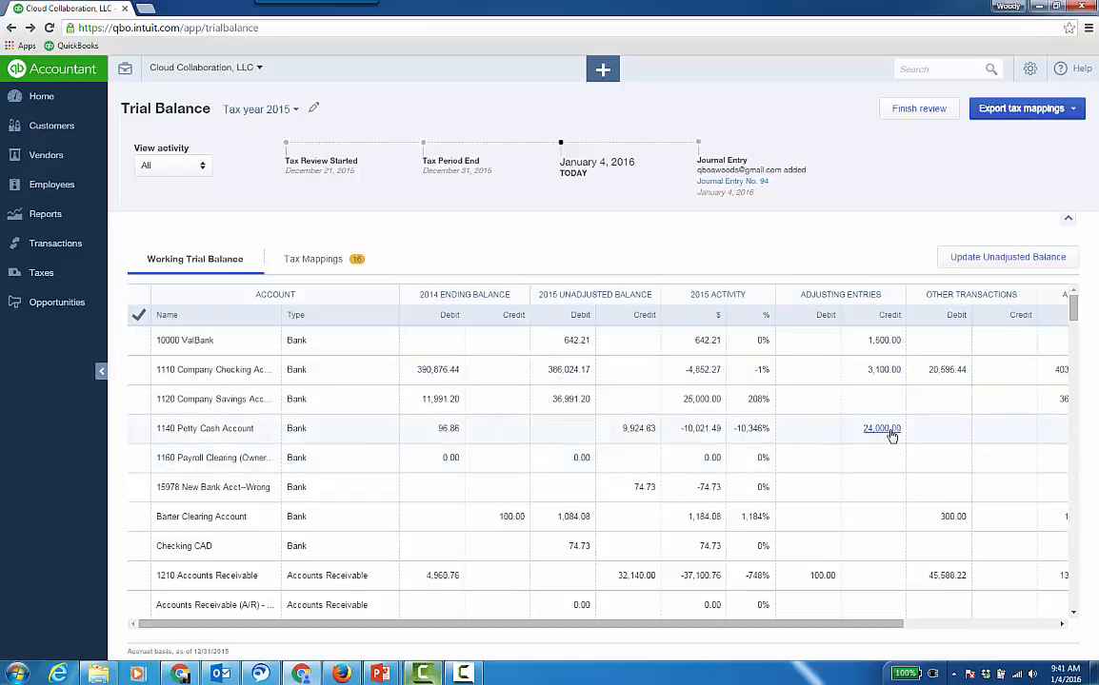
Examine the adjusted balances and workpapers columns, and open the note attached to 10000 ValBank.
{"action": "left_click_drag", "start_coordinate": [899, 631], "coordinate": [1001, 629]}
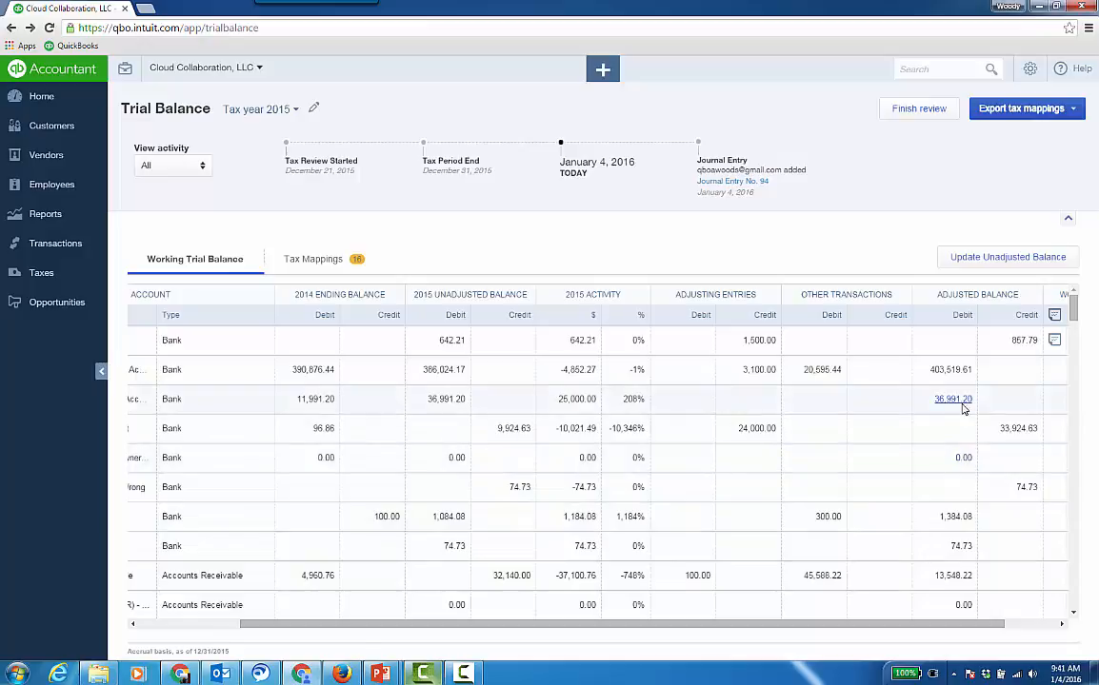
{"action": "scroll", "coordinate": [963, 633], "scroll_direction": "right", "scroll_amount": 3}
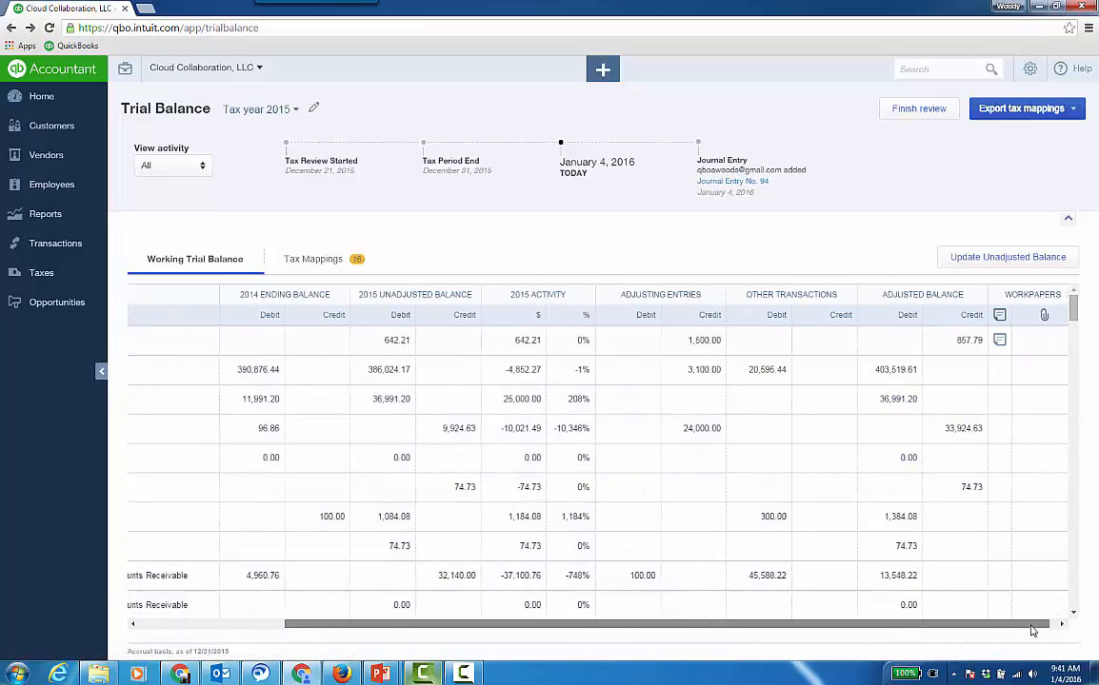
{"action": "left_click", "coordinate": [990, 341]}
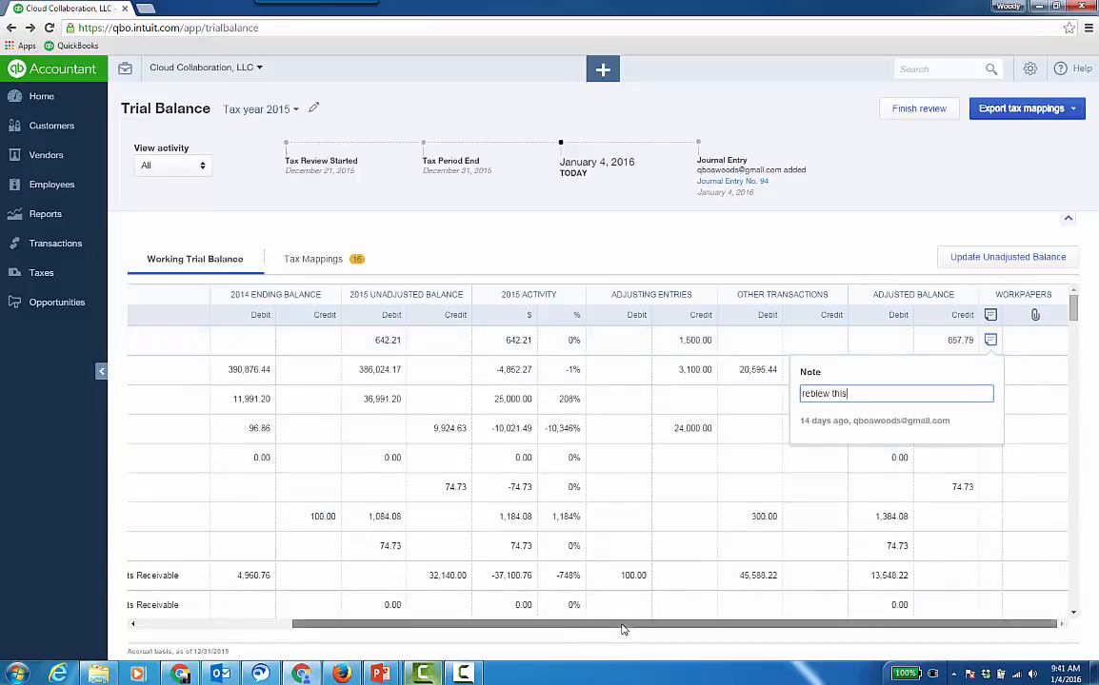
Mark the 10000 ValBank, 1110 Company Checking, 1120 Company Savings and 1140 Petty Cash accounts as complete.
{"action": "left_click_drag", "start_coordinate": [624, 624], "coordinate": [430, 629]}
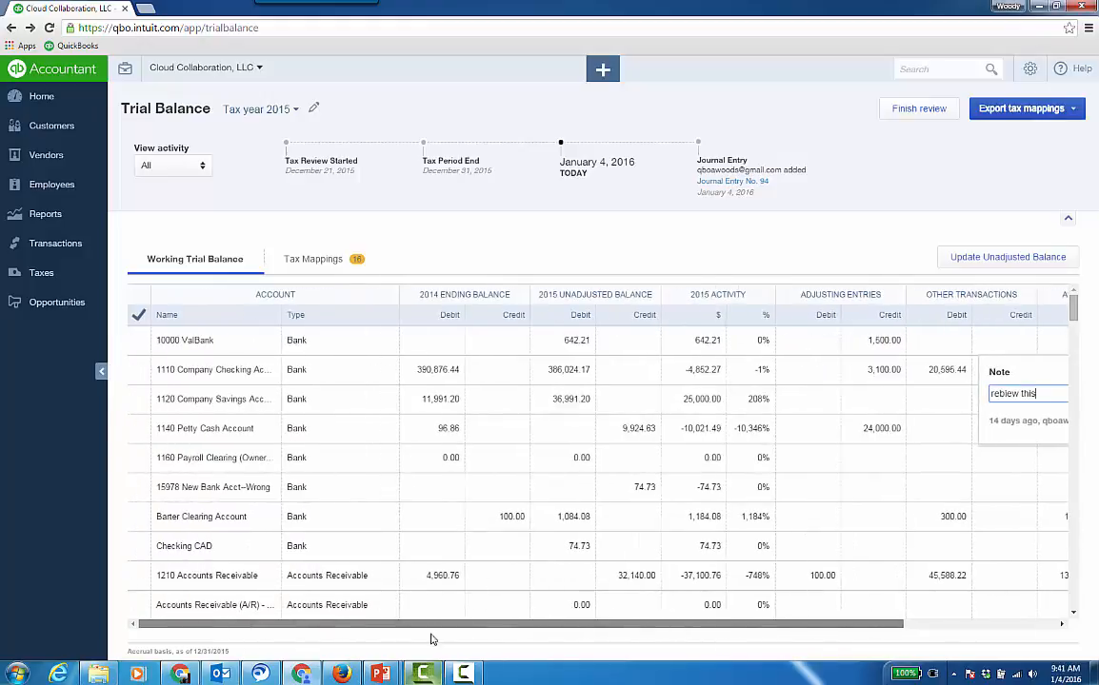
{"action": "left_click", "coordinate": [138, 340]}
{"action": "left_click", "coordinate": [138, 369]}
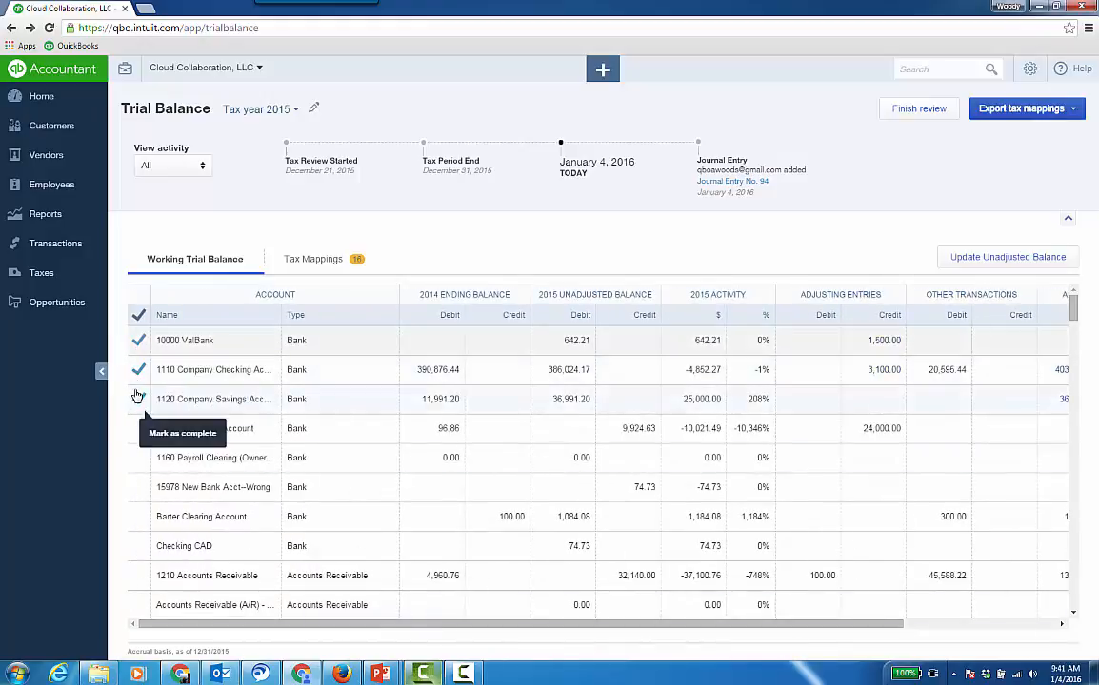
{"action": "left_click", "coordinate": [138, 399]}
{"action": "left_click", "coordinate": [136, 429]}
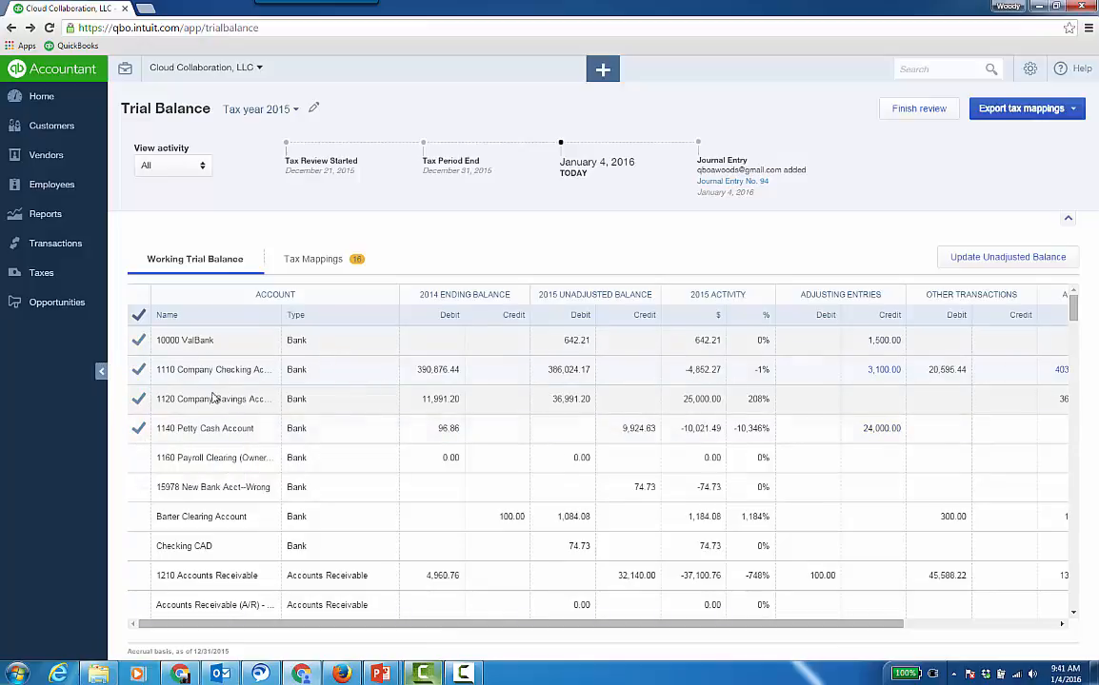
{"action": "mouse_move", "coordinate": [140, 348]}
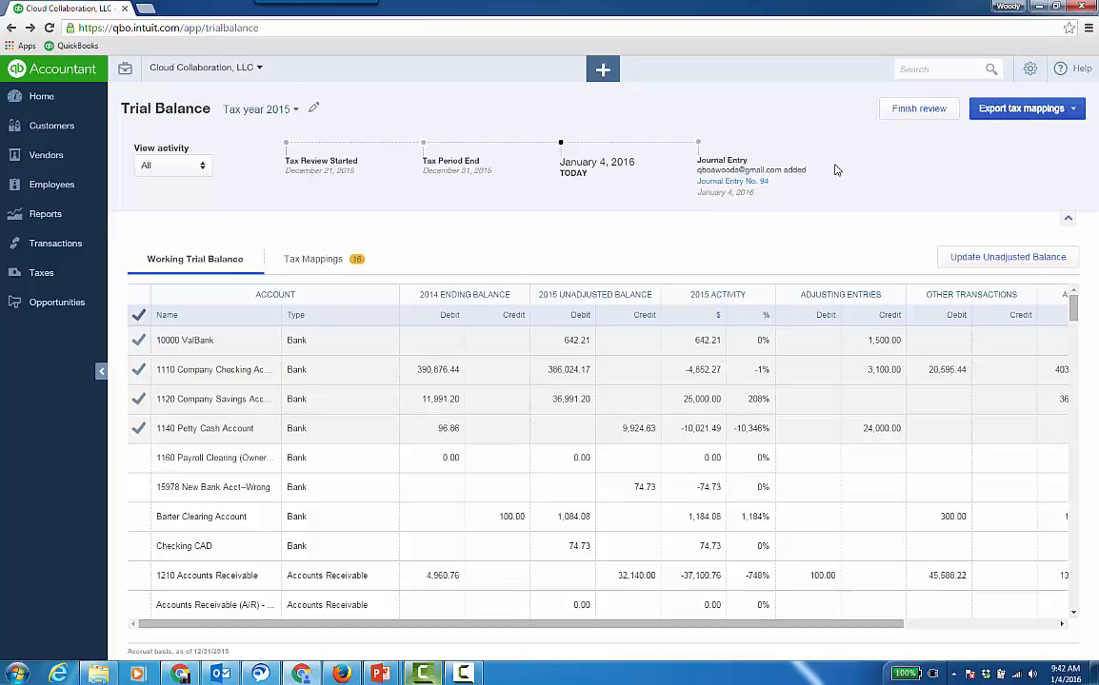
Update the 2015 unadjusted balance of the trial balance and confirm the update.
{"action": "left_click", "coordinate": [981, 263]}
{"action": "left_click", "coordinate": [681, 420]}
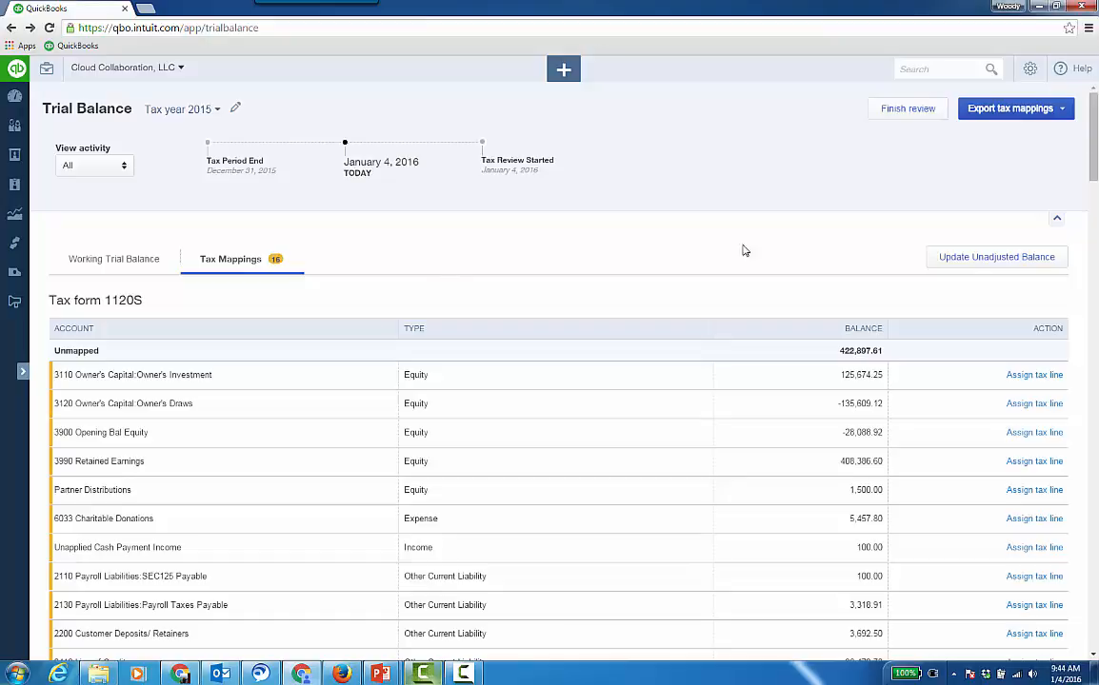
Check the export options for the tax mappings and review the unmapped and mapped accounts for Tax form 1120S.
{"action": "left_click", "coordinate": [1063, 110]}
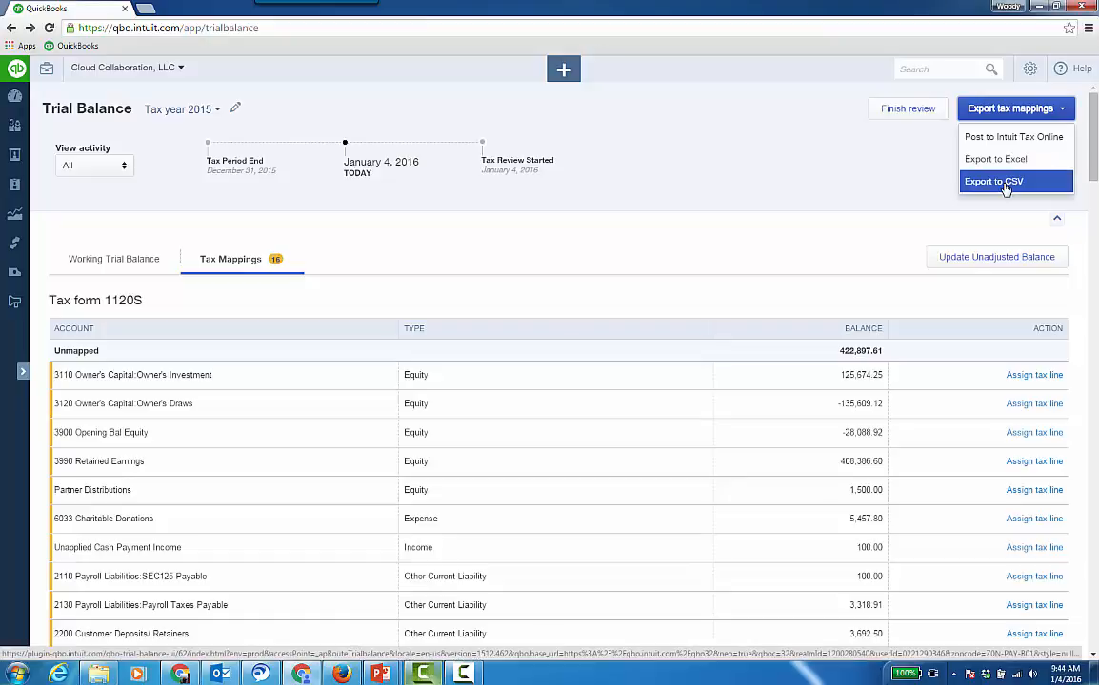
{"action": "left_click", "coordinate": [610, 239]}
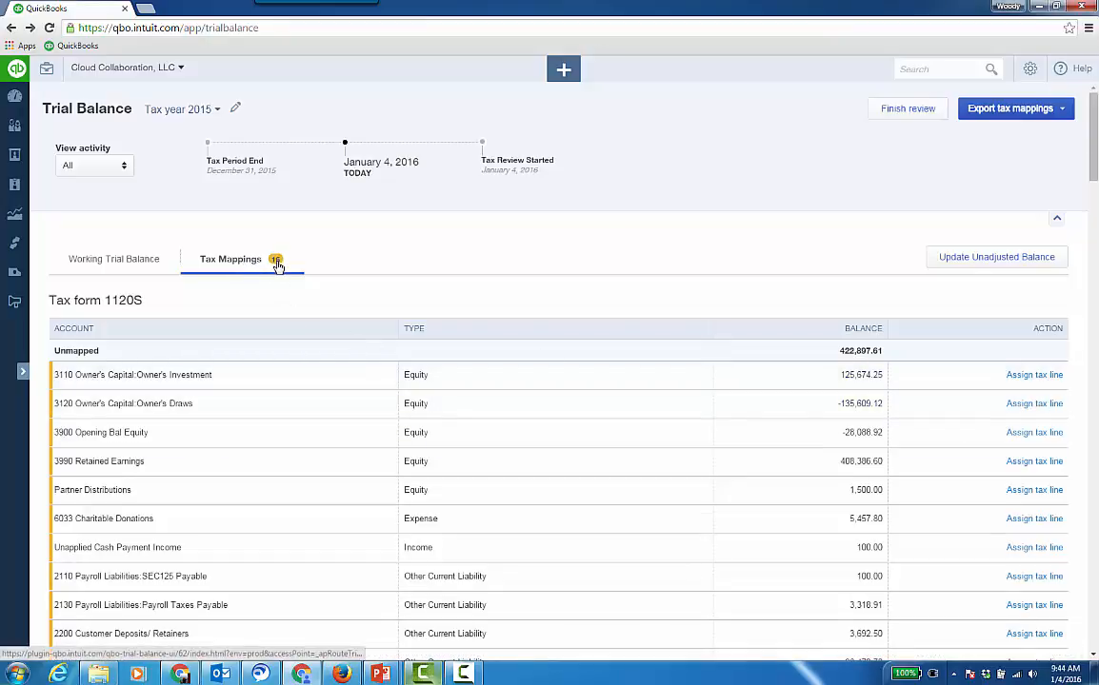
{"action": "scroll", "coordinate": [410, 466], "scroll_direction": "down", "scroll_amount": 5}
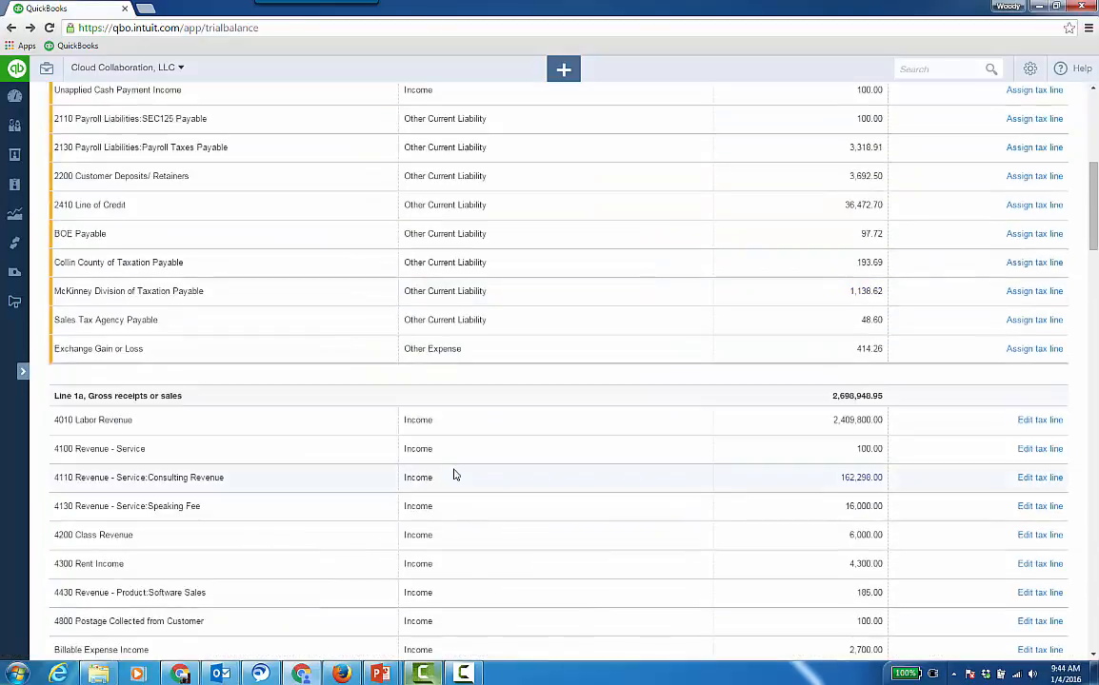
{"action": "scroll", "coordinate": [505, 470], "scroll_direction": "down", "scroll_amount": 1}
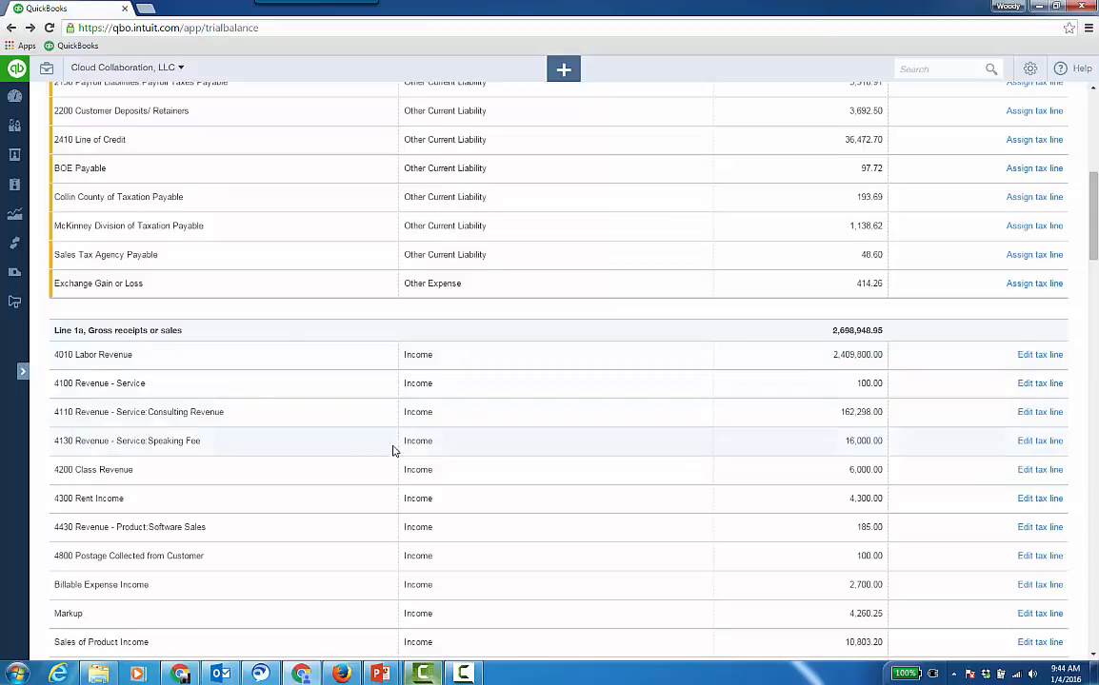
{"action": "scroll", "coordinate": [392, 453], "scroll_direction": "down", "scroll_amount": 10}
{"action": "scroll", "coordinate": [392, 454], "scroll_direction": "up", "scroll_amount": 12}
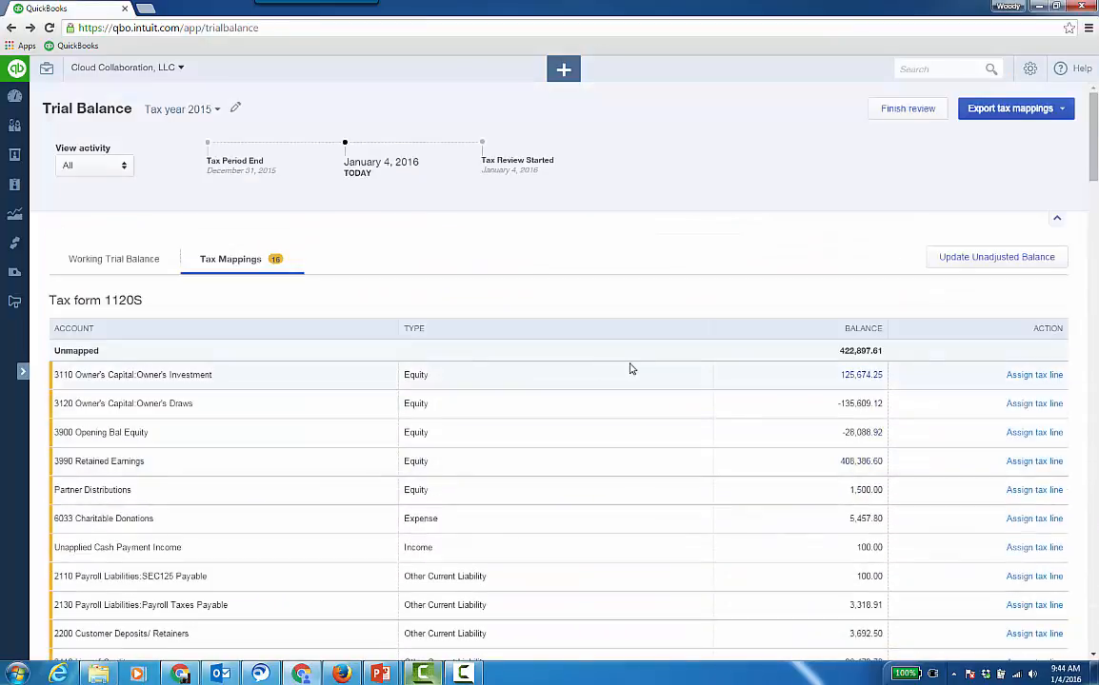
Look at the tax lines that can be assigned to the 3110 Owner's Capital:Owner's Investment account.
{"action": "left_click", "coordinate": [1030, 375]}
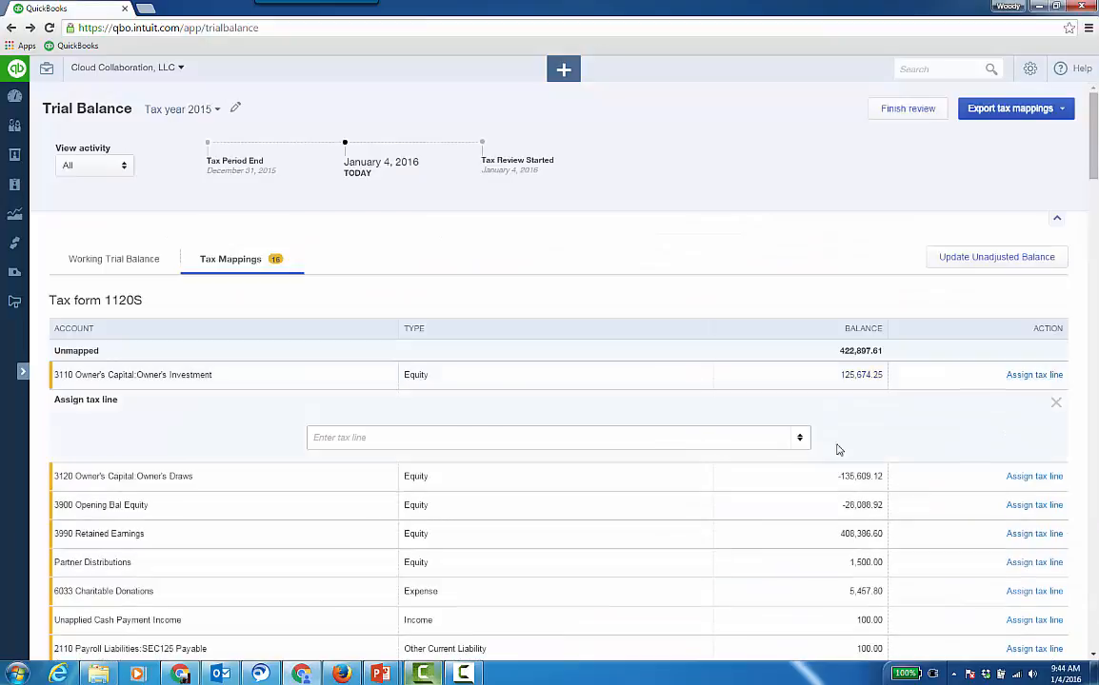
{"action": "left_click", "coordinate": [800, 440]}
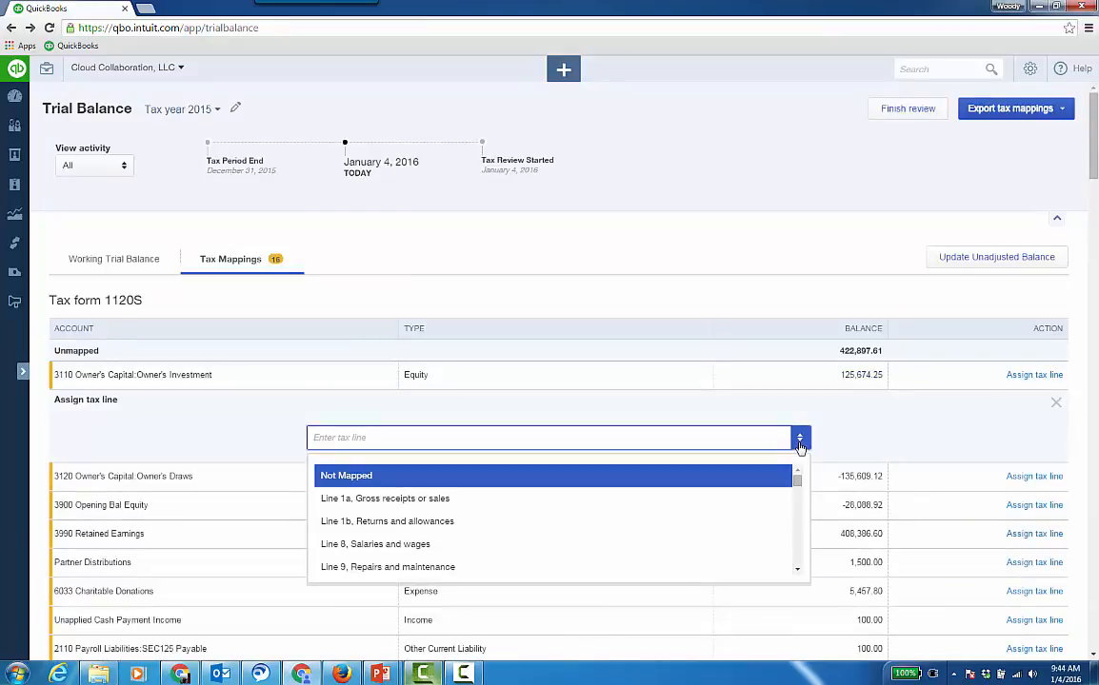
{"action": "left_click", "coordinate": [783, 237]}
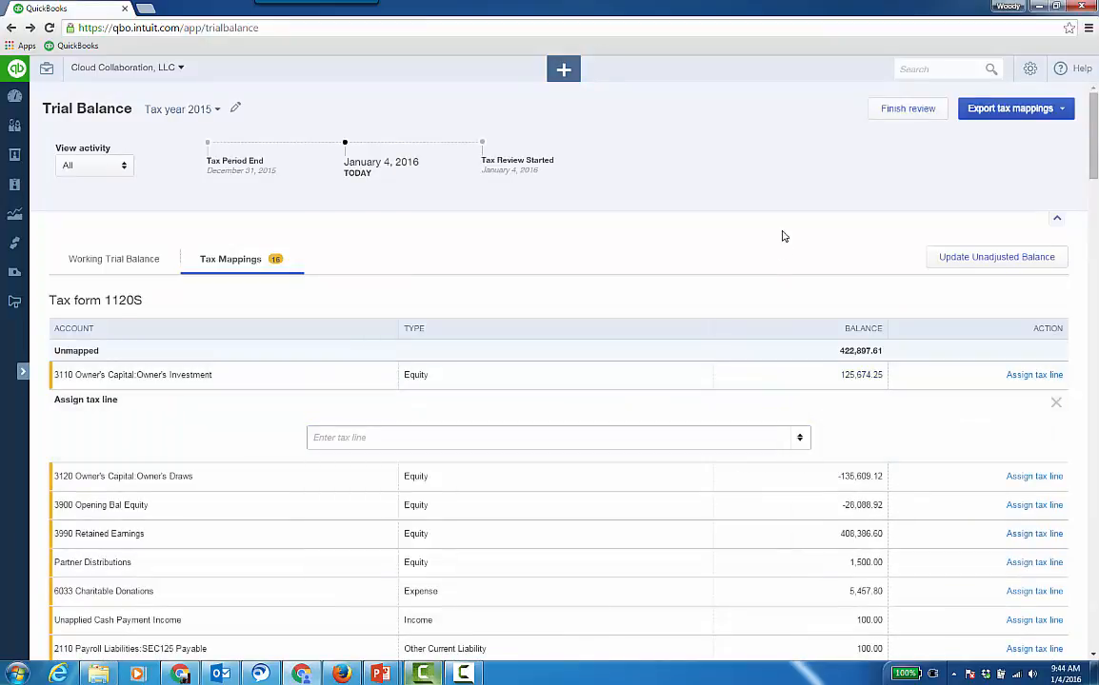
Finish the tax year 2015 review and return to the working trial balance.
{"action": "left_click", "coordinate": [912, 111]}
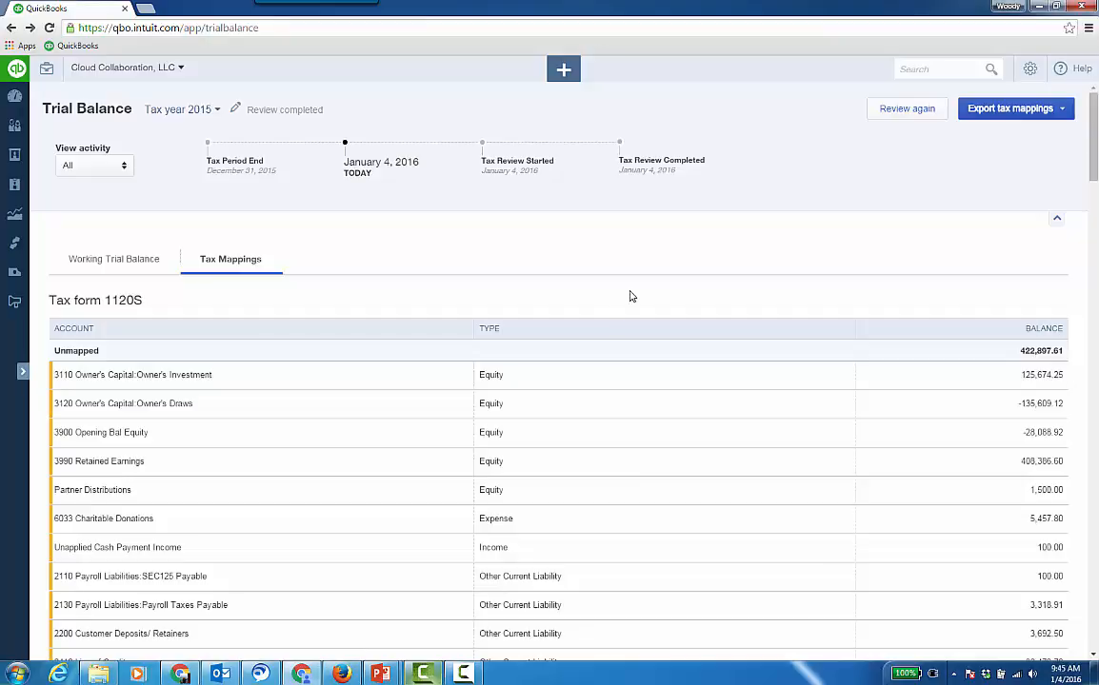
{"action": "left_click", "coordinate": [150, 263]}
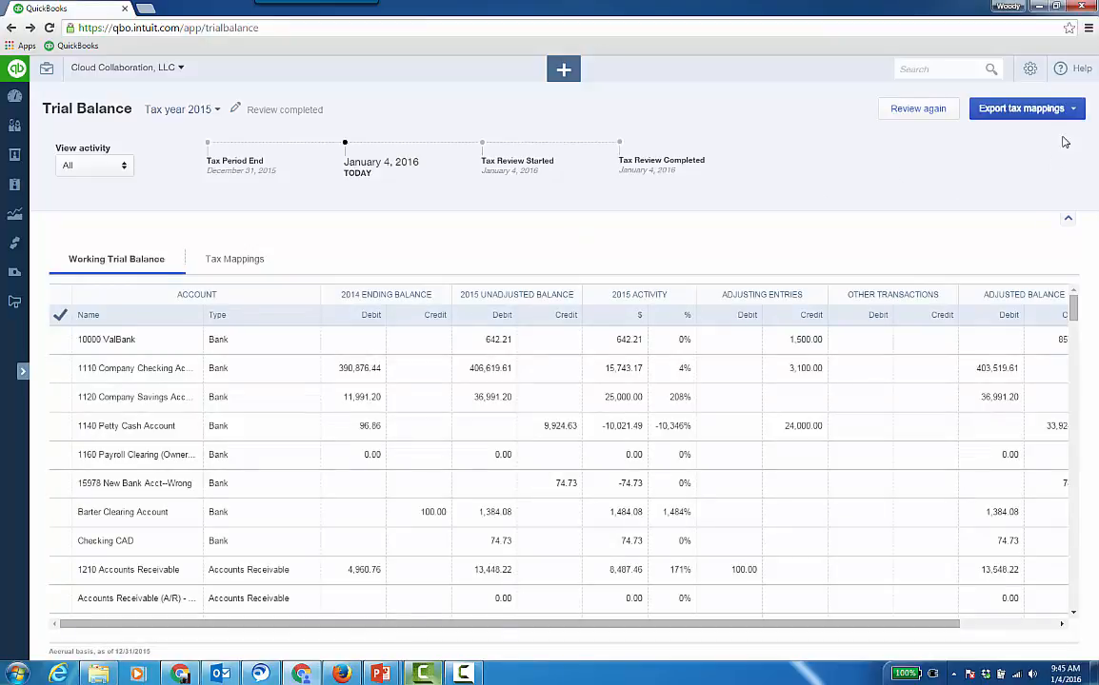
Post the tax mappings to Intuit Tax Online as a new 2015 return and continue to the created return.
{"action": "left_click", "coordinate": [1073, 110]}
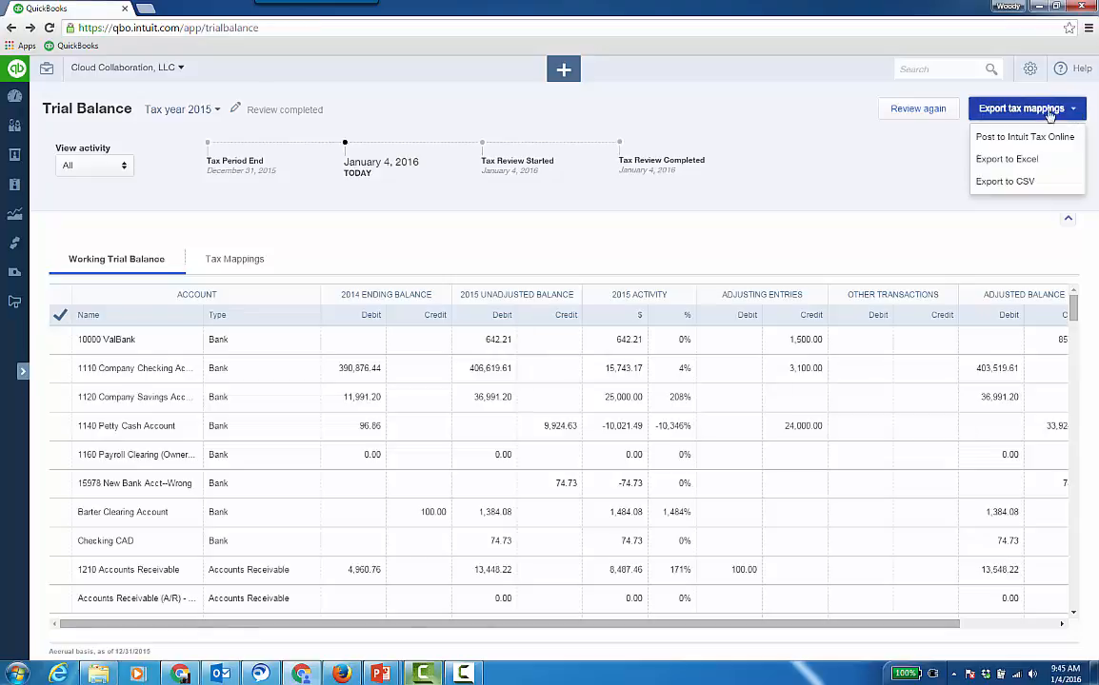
{"action": "left_click", "coordinate": [1026, 140]}
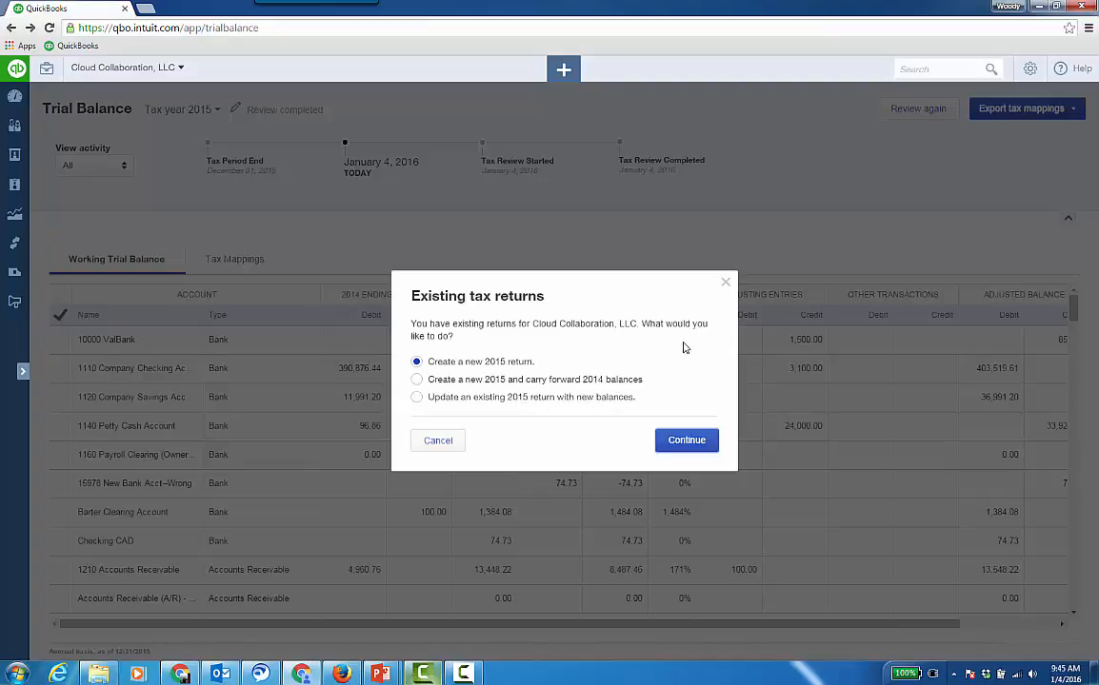
{"action": "left_click", "coordinate": [702, 448]}
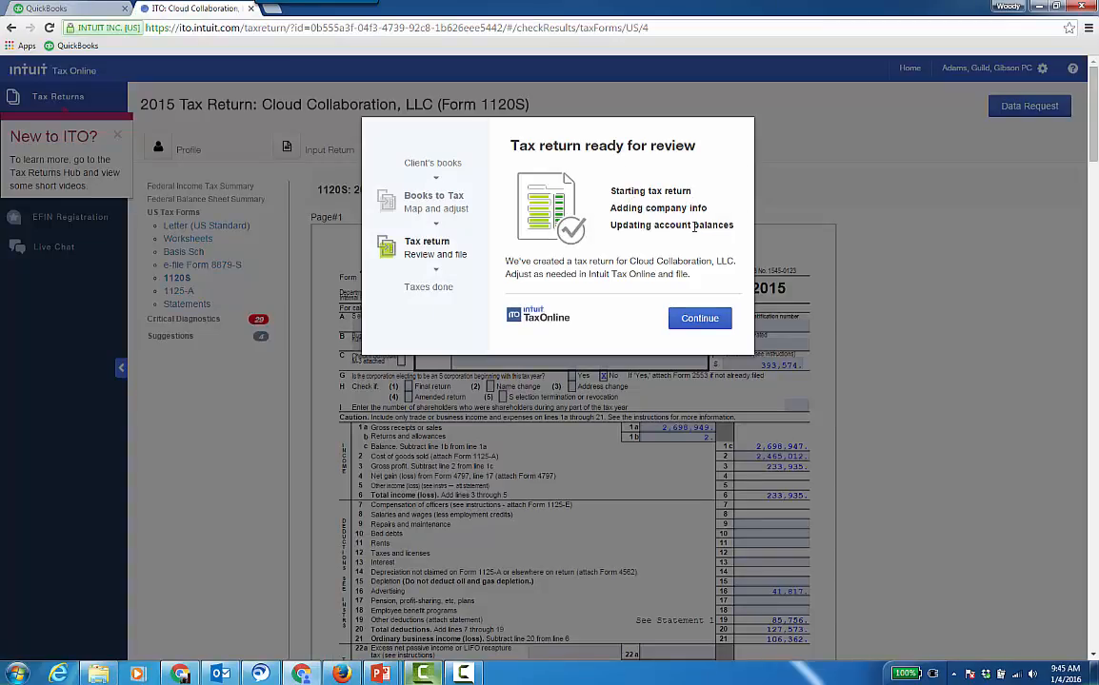
{"action": "left_click", "coordinate": [700, 318]}
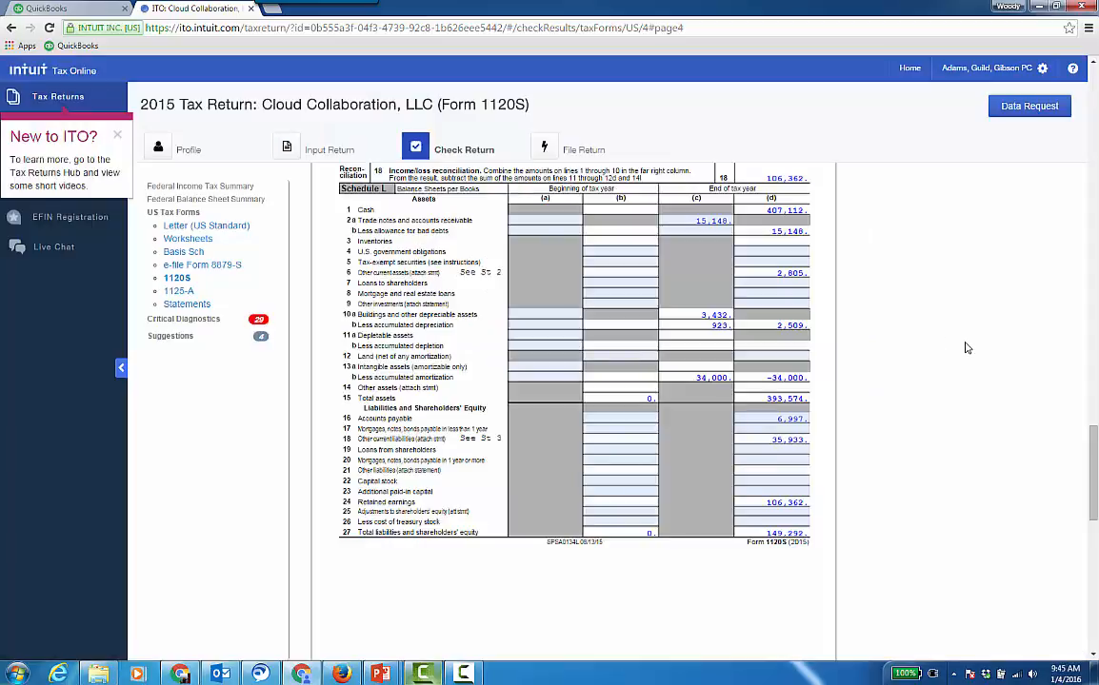
Review the Form 1120S pages of the tax return from the Schedule L balance sheet back to the first page.
{"action": "scroll", "coordinate": [970, 347], "scroll_direction": "up", "scroll_amount": 10}
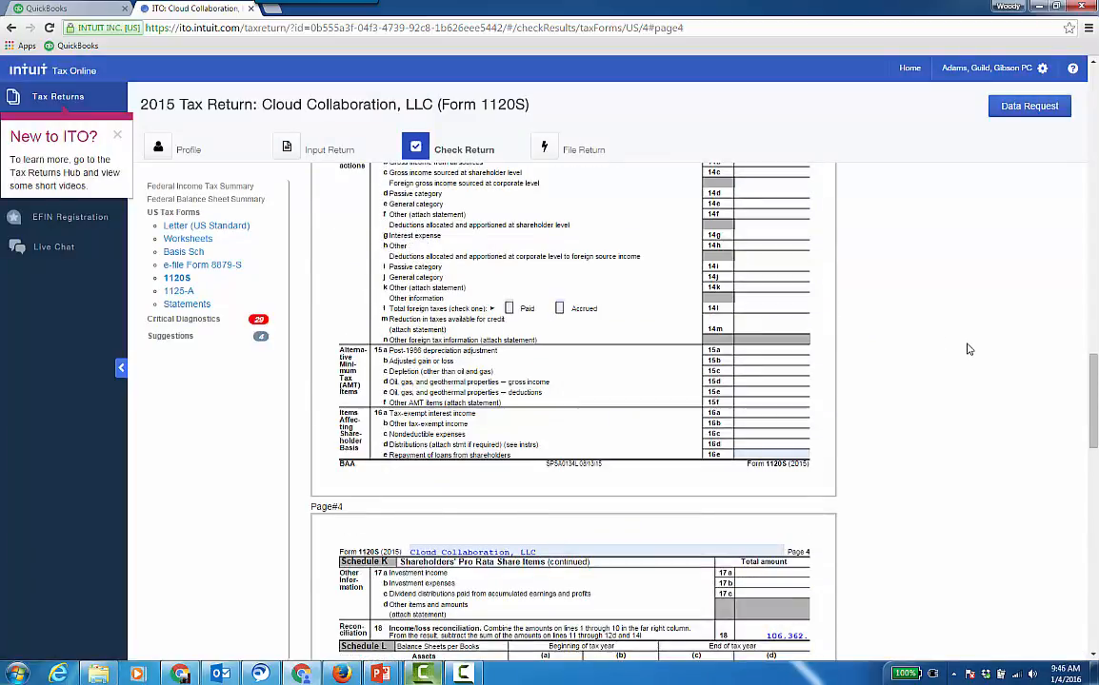
{"action": "scroll", "coordinate": [971, 346], "scroll_direction": "up", "scroll_amount": 10}
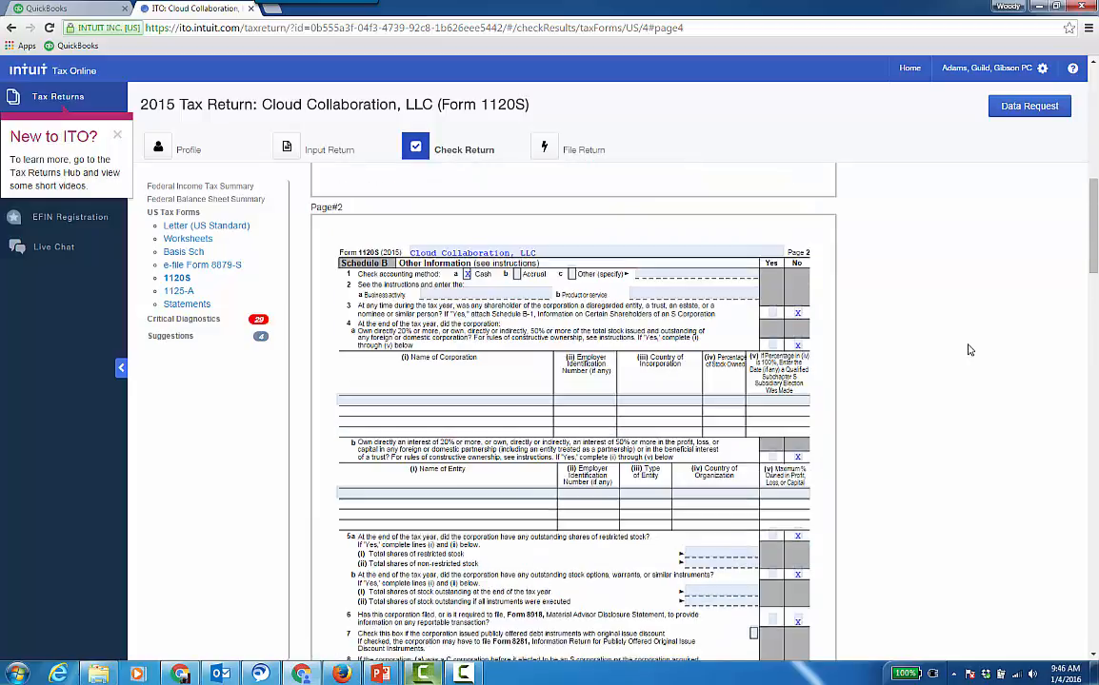
{"action": "scroll", "coordinate": [968, 351], "scroll_direction": "up", "scroll_amount": 3}
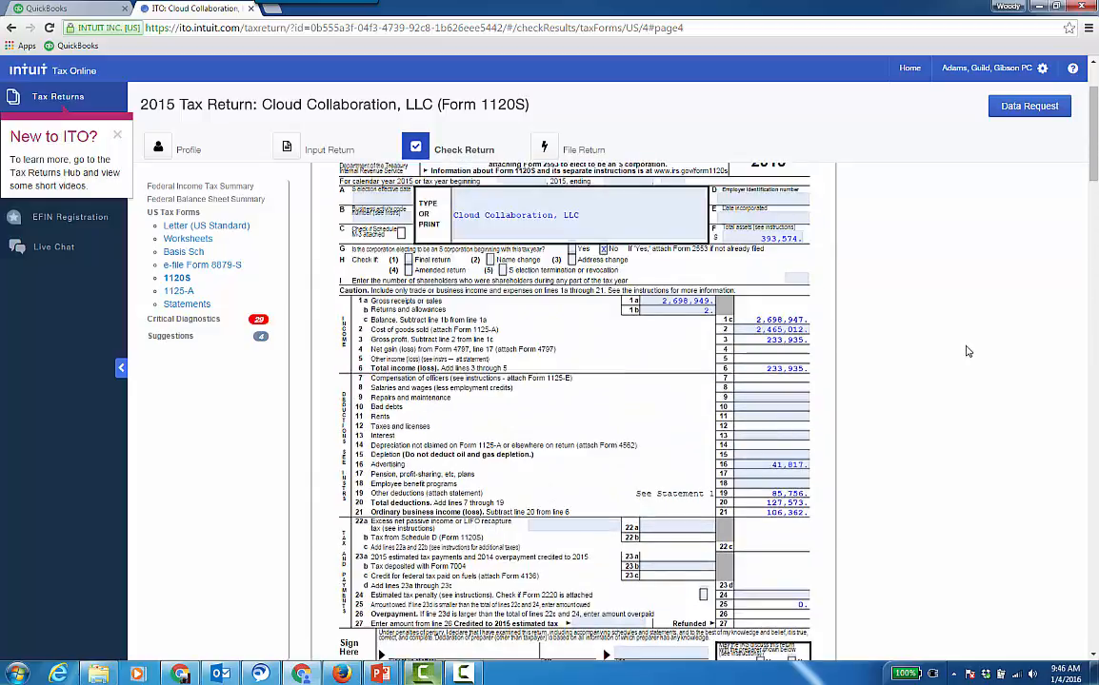